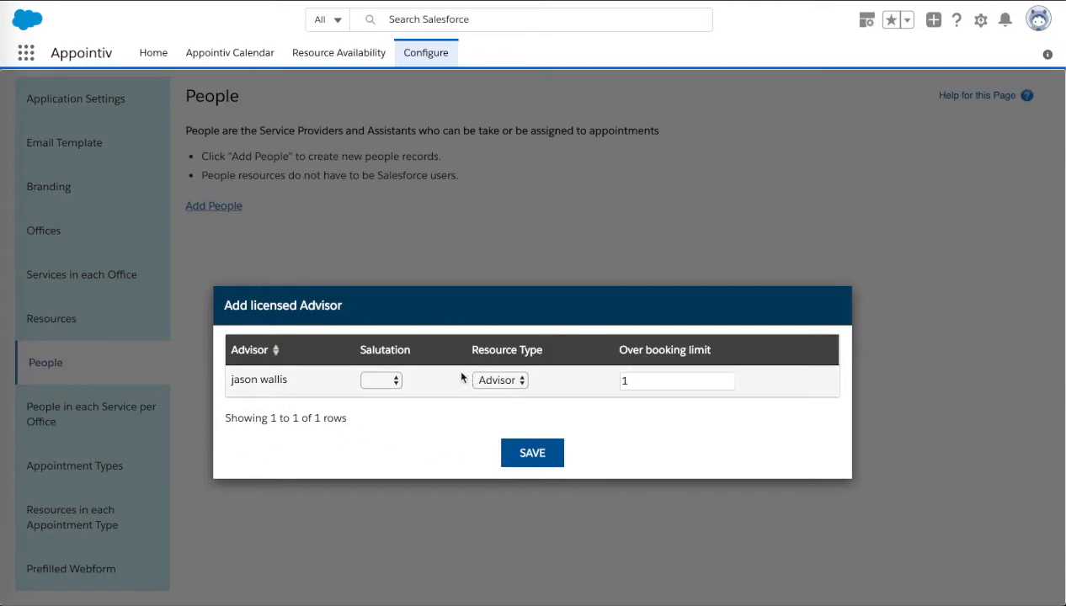
# Save the licensed advisor with salutation Mr. and resource type Advisor, and acknowledge the confirmation.
pyautogui.click(392, 380)
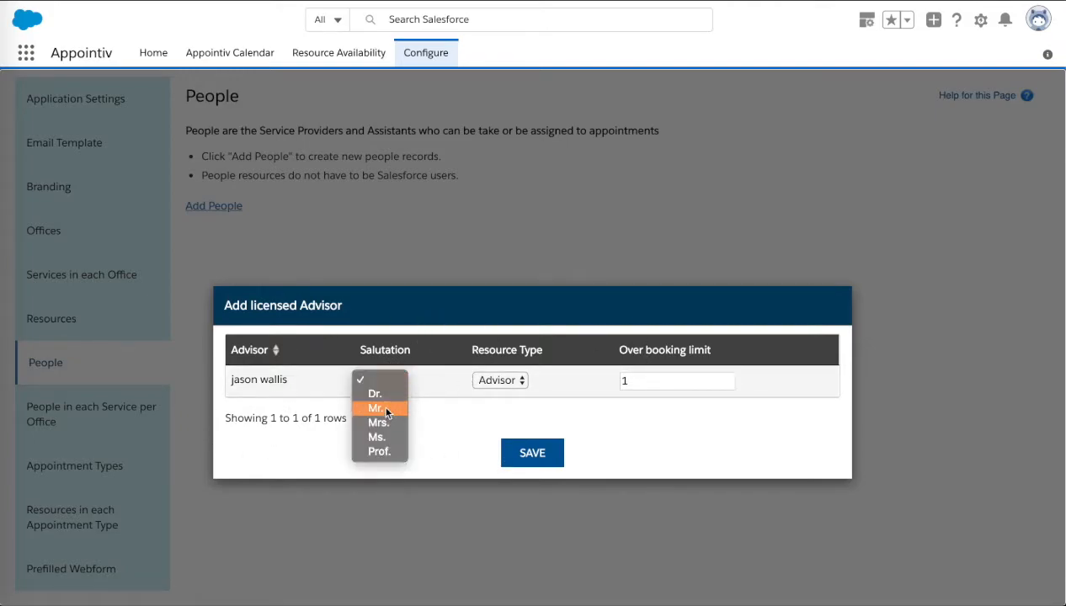
pyautogui.click(385, 409)
pyautogui.click(506, 382)
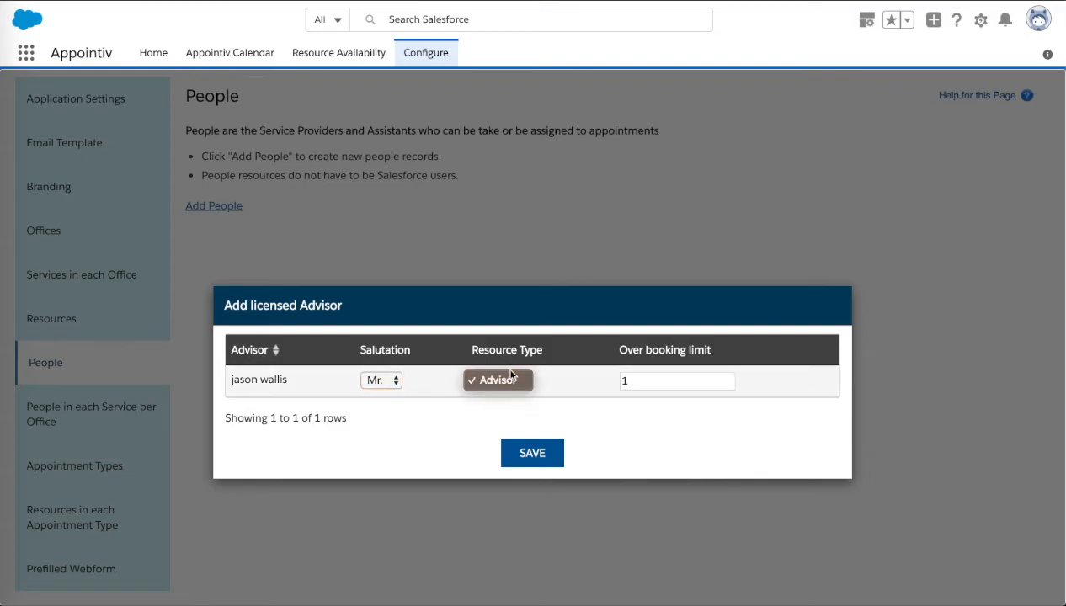
pyautogui.click(508, 379)
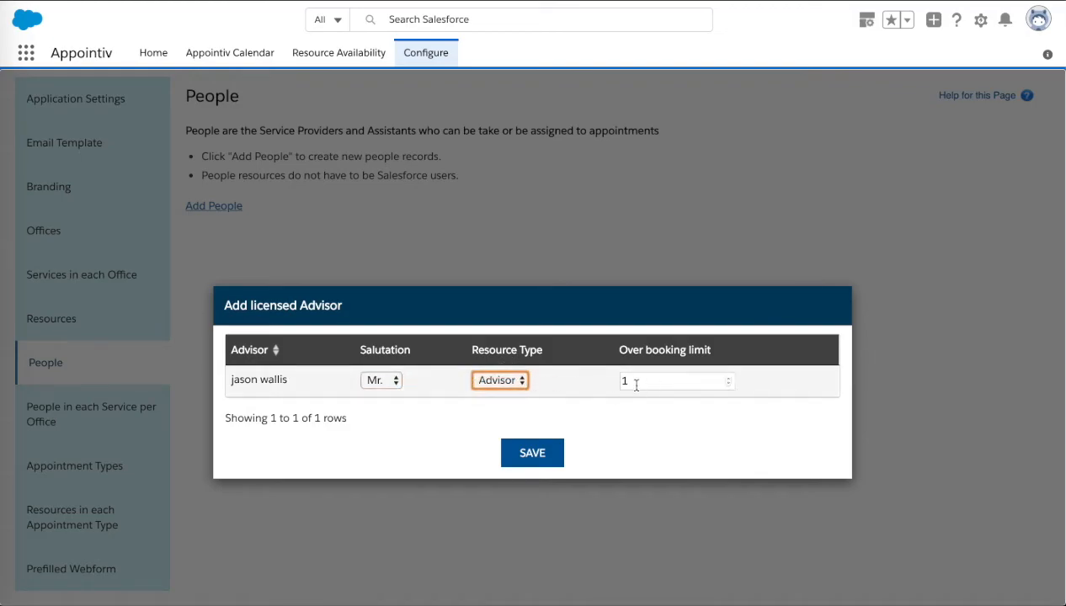
pyautogui.click(538, 453)
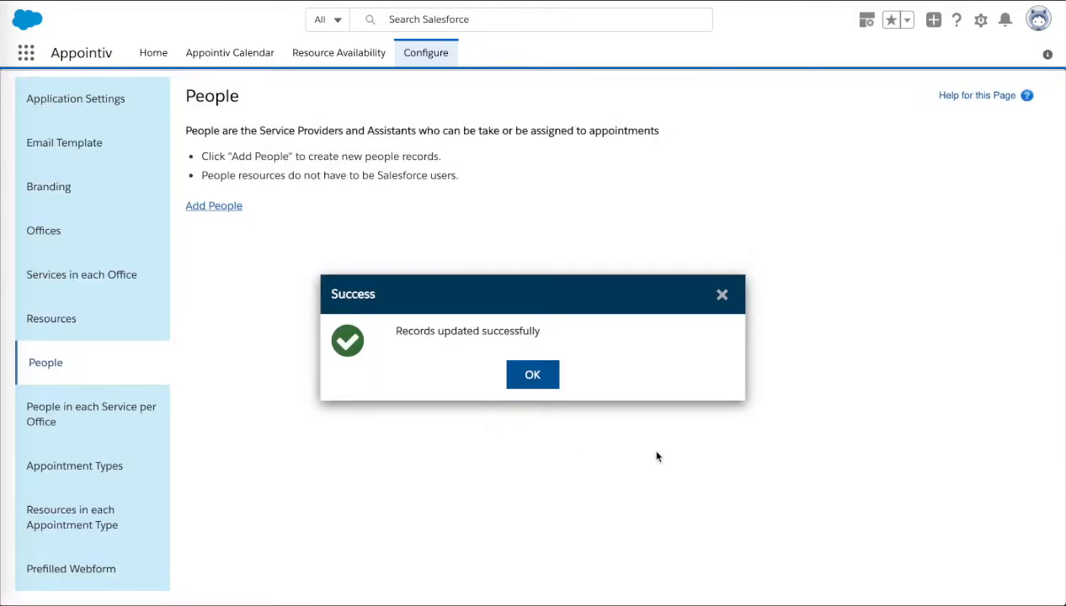
pyautogui.click(529, 372)
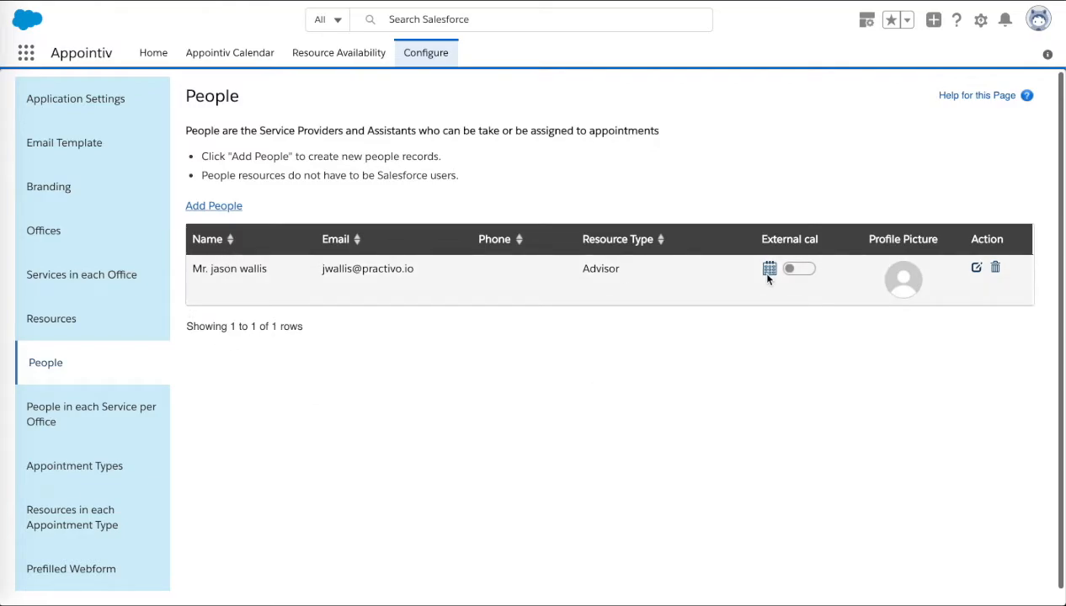
# Start a new people record with salutation Mr. and enter the person's first and last name.
pyautogui.click(215, 205)
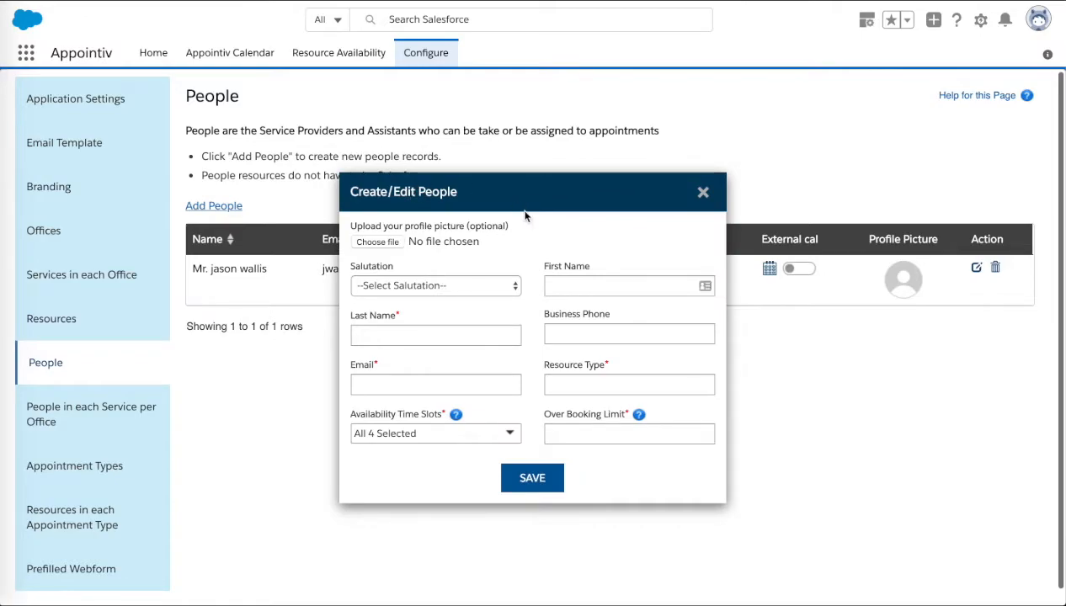
pyautogui.click(499, 286)
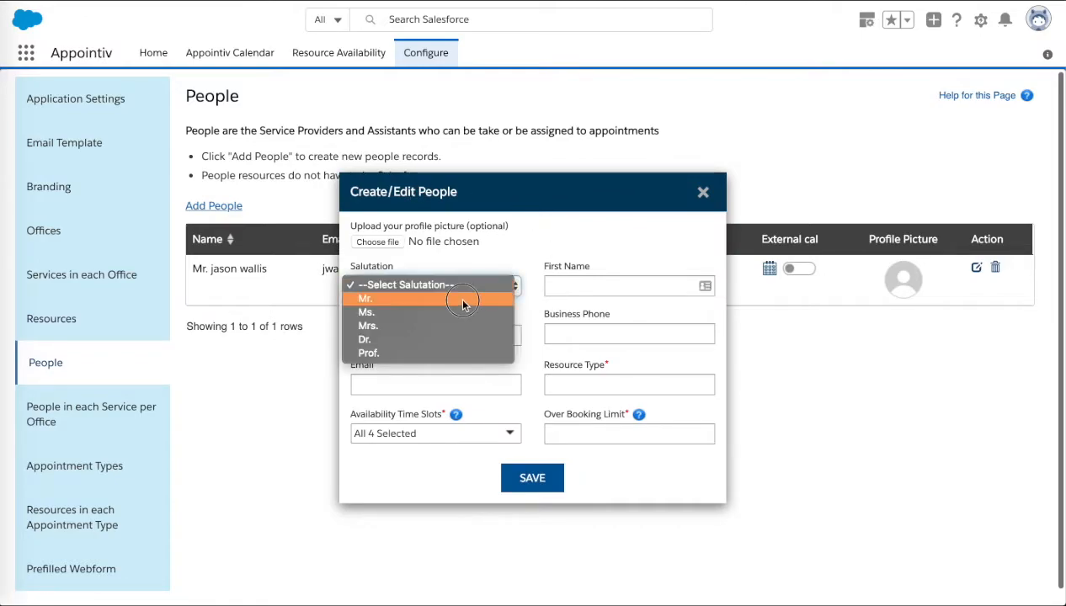
pyautogui.click(464, 299)
pyautogui.click(415, 333)
pyautogui.click(619, 285)
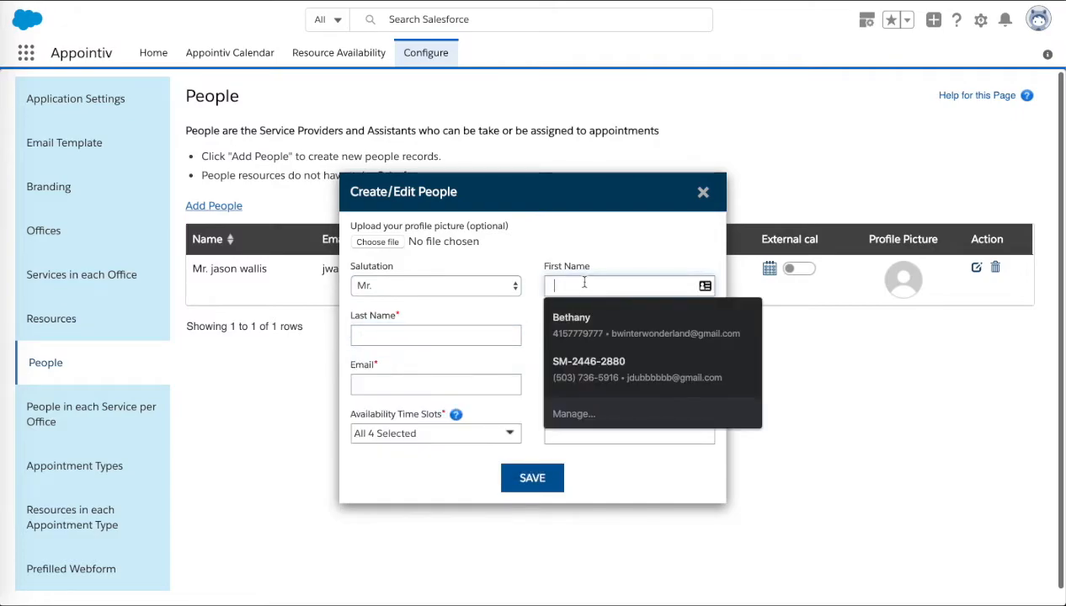
pyautogui.press('Tab')
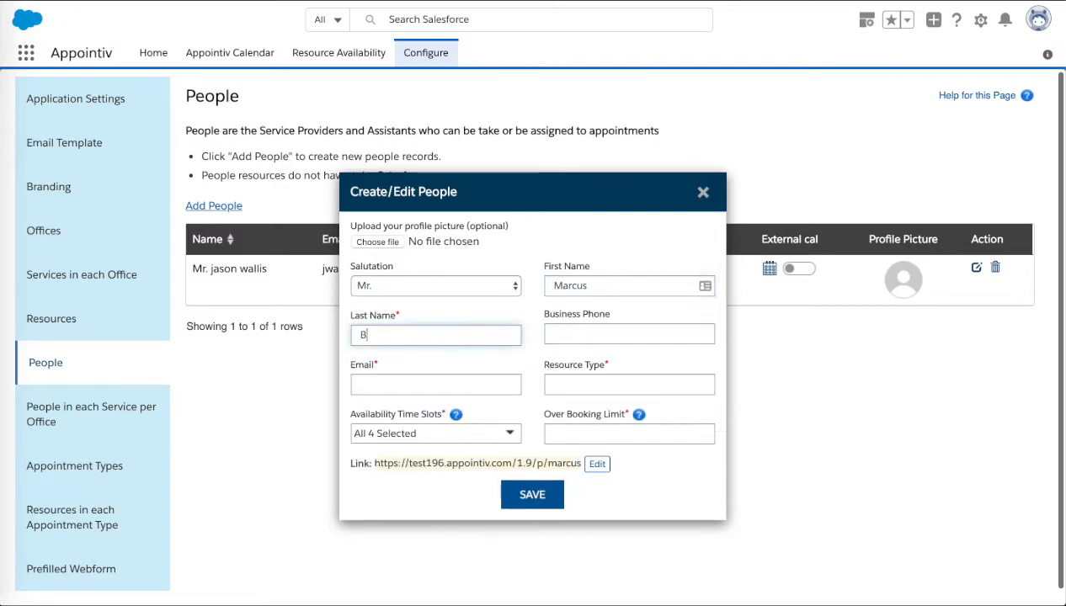
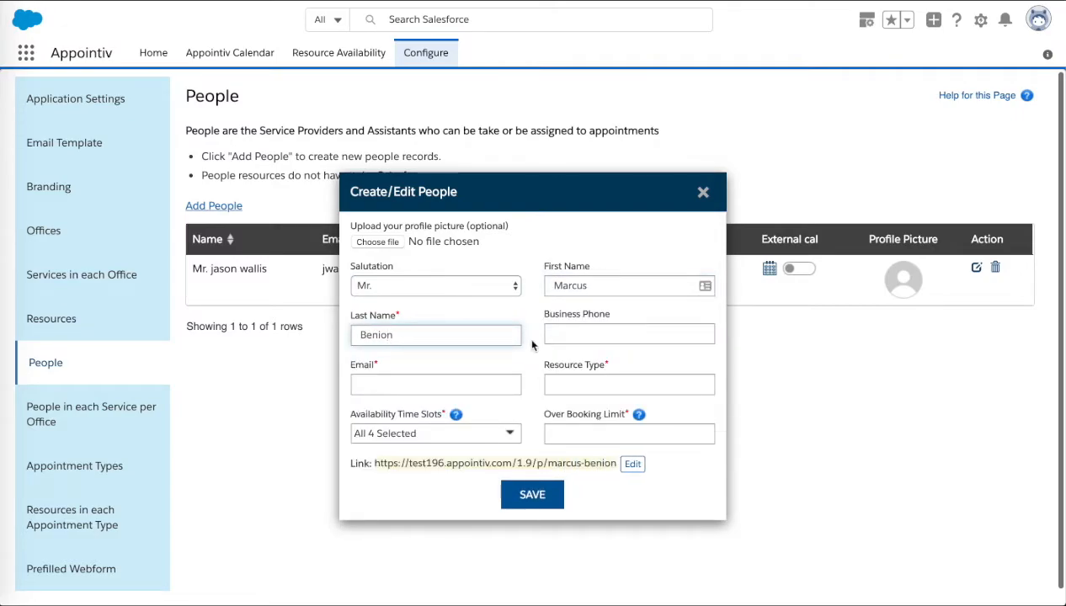
# Fill in the new person's email address and set the resource type to Advisor.
pyautogui.click(411, 383)
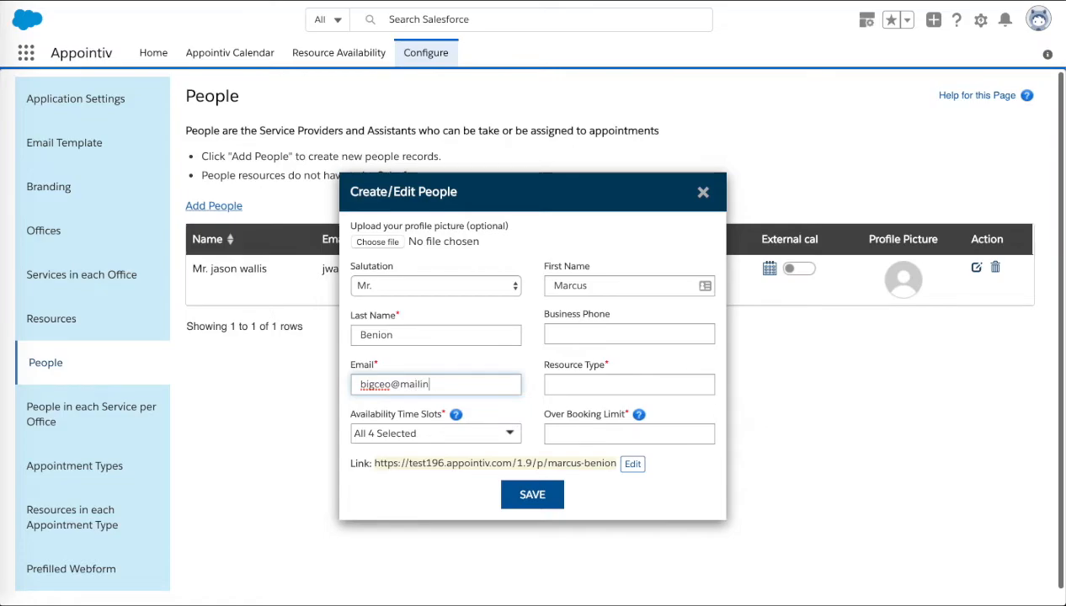
pyautogui.click(564, 382)
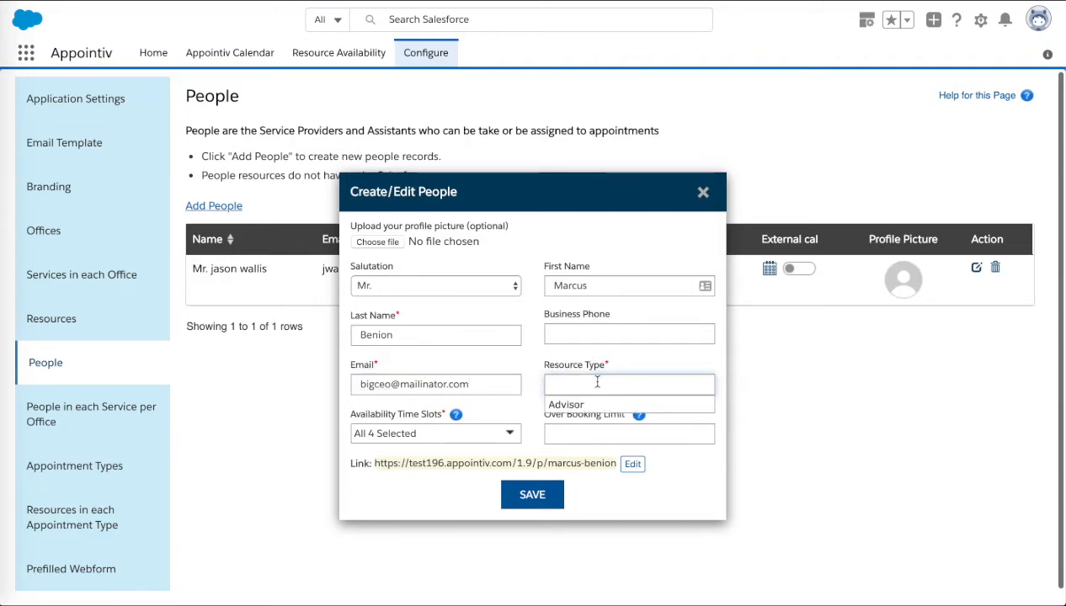
pyautogui.click(560, 404)
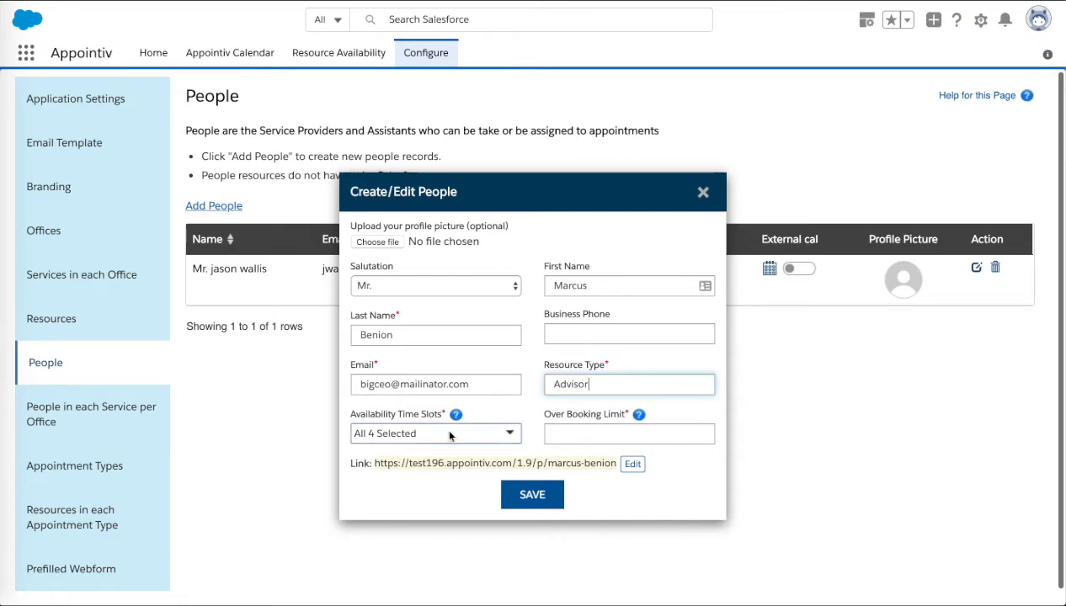
# Limit the availability time slots to 00:00 and 00:30, and set the over booking limit to 1.
pyautogui.click(509, 433)
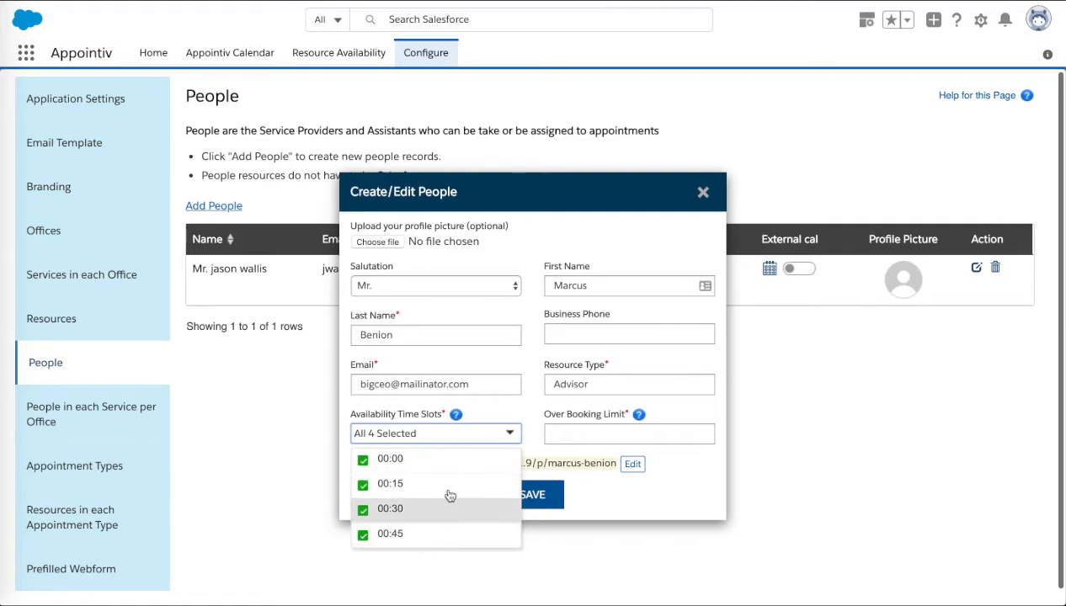
pyautogui.click(363, 486)
pyautogui.click(363, 534)
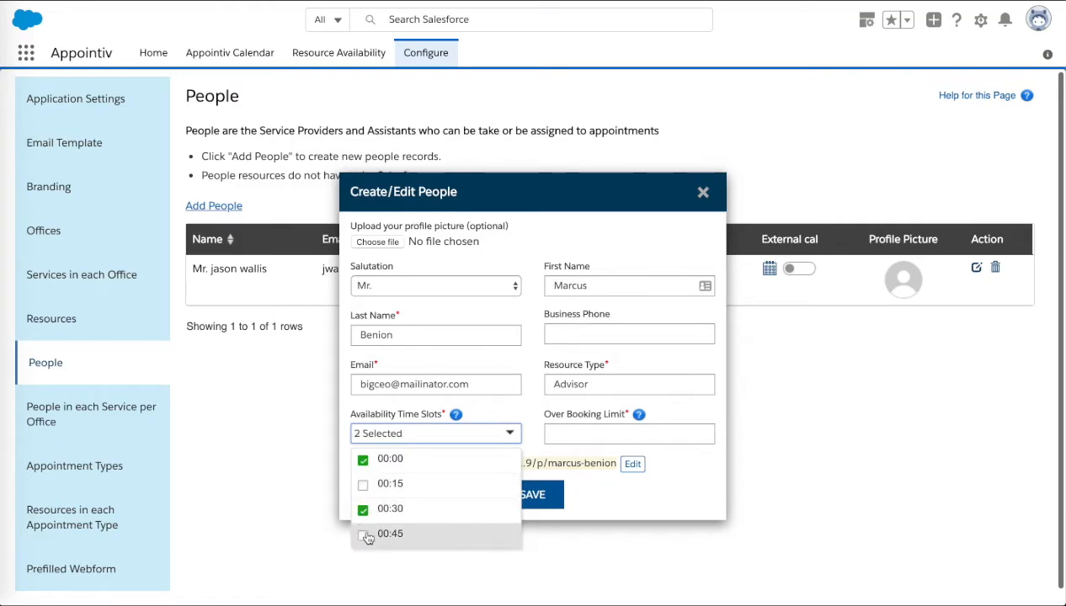
pyautogui.click(536, 435)
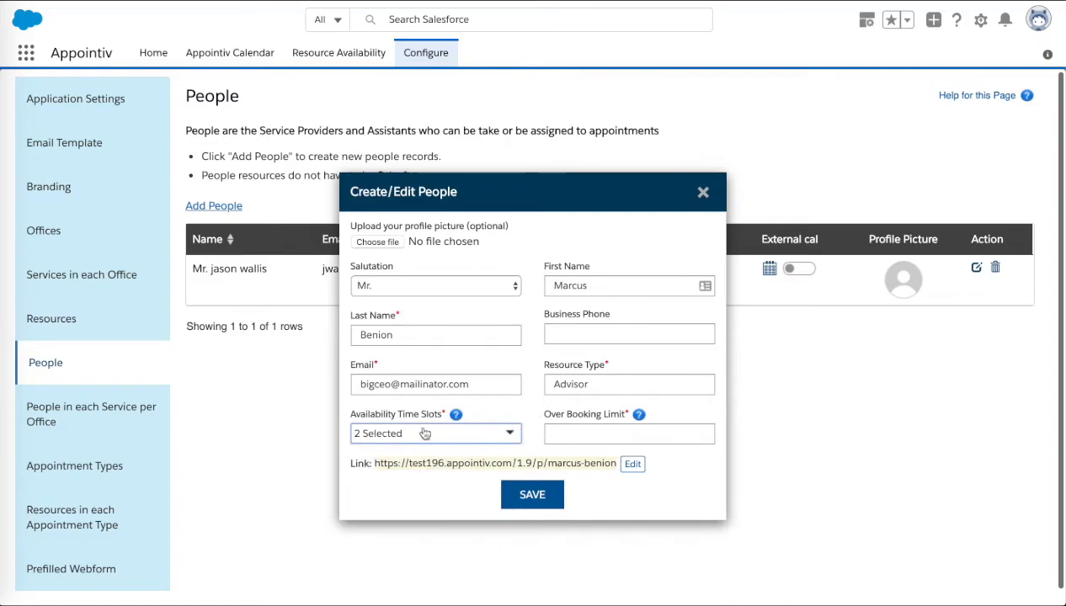
pyautogui.click(562, 433)
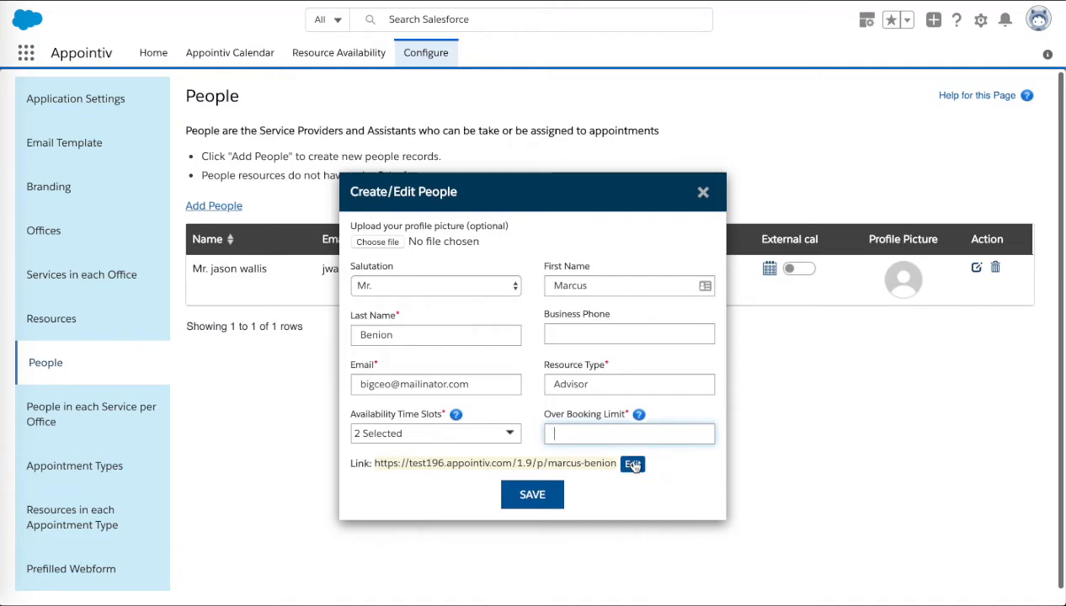
pyautogui.write('1')
# Upload the new person's matching PNG portrait from Mock Data for Demos as profile picture and save the record.
pyautogui.click(373, 245)
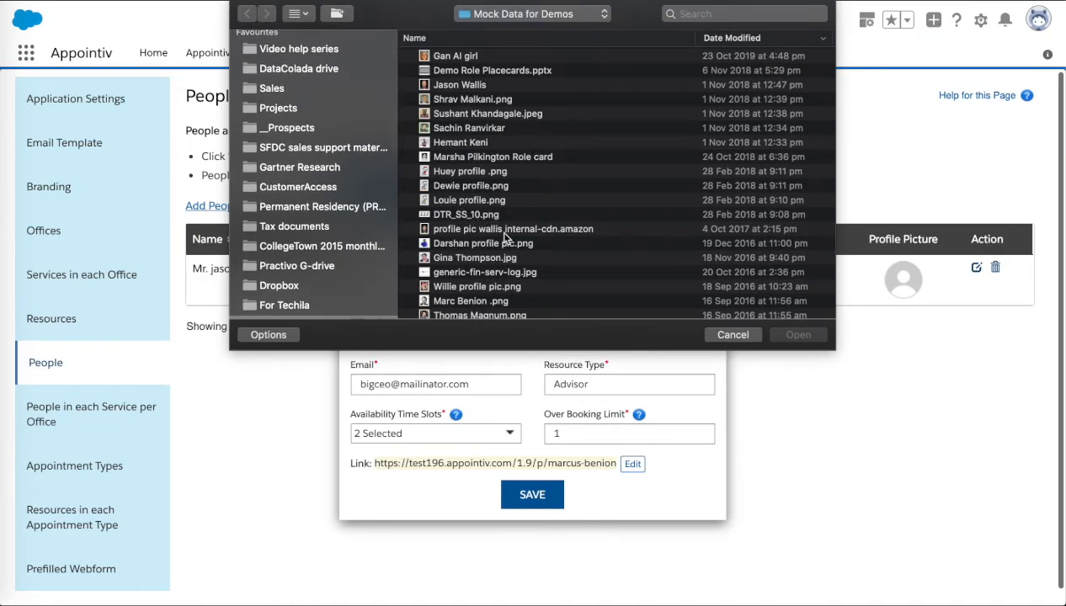
pyautogui.scroll(-1, 497, 267)
pyautogui.scroll(-1, 497, 268)
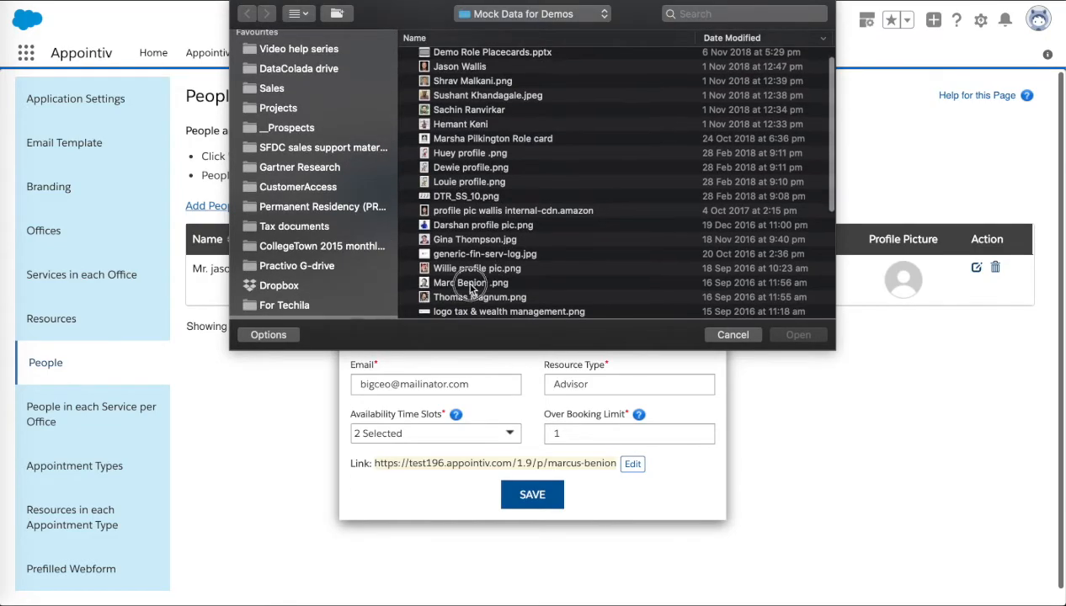
pyautogui.click(468, 284)
pyautogui.click(819, 337)
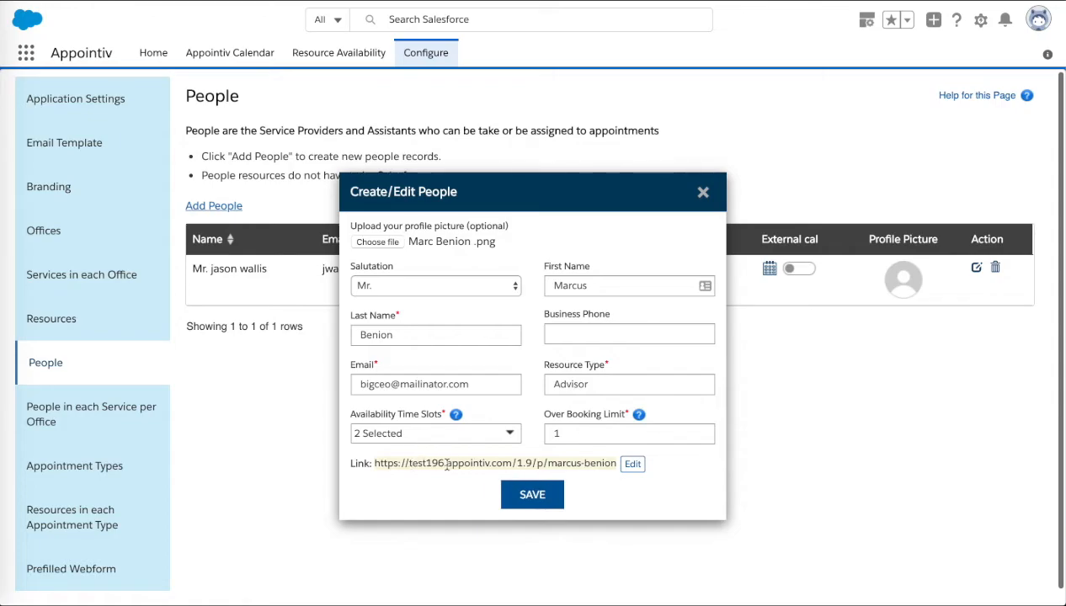
pyautogui.click(543, 497)
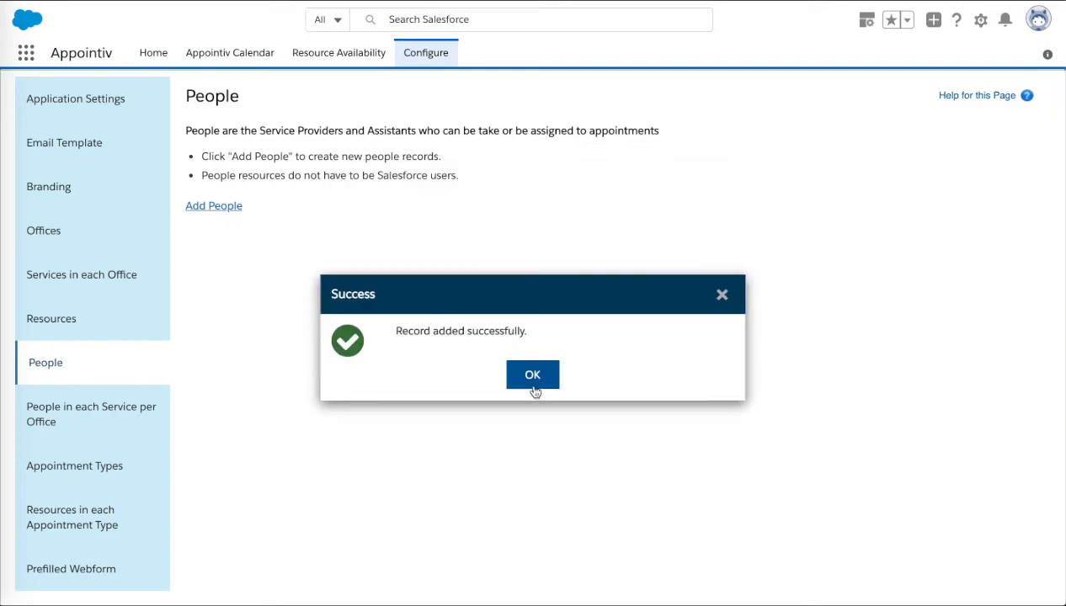
pyautogui.click(532, 383)
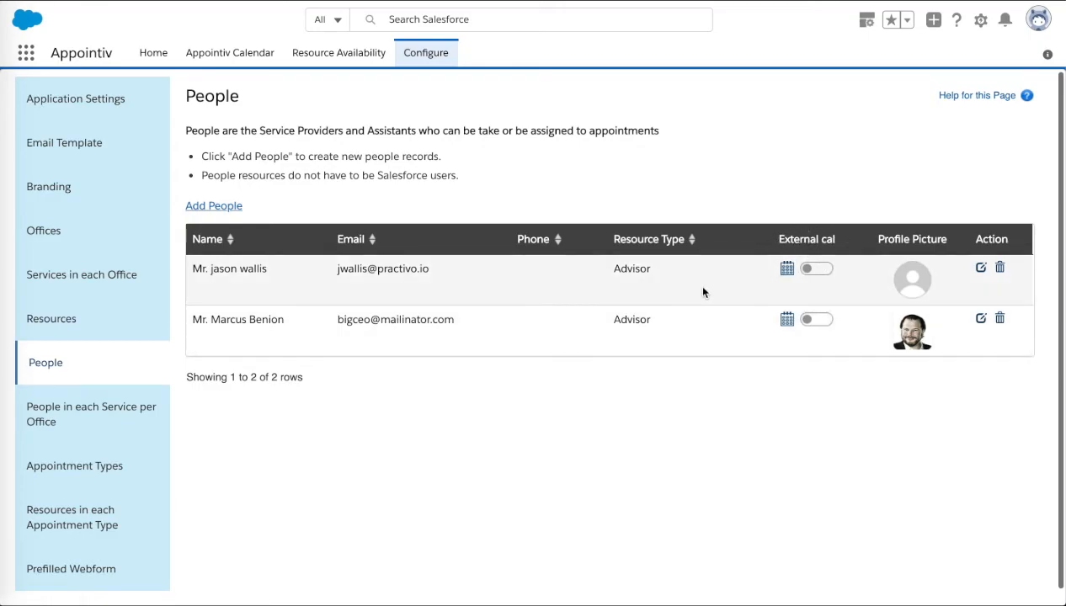
# Enable the external calendar for the first advisor in the People list and acknowledge the confirmation.
pyautogui.click(816, 272)
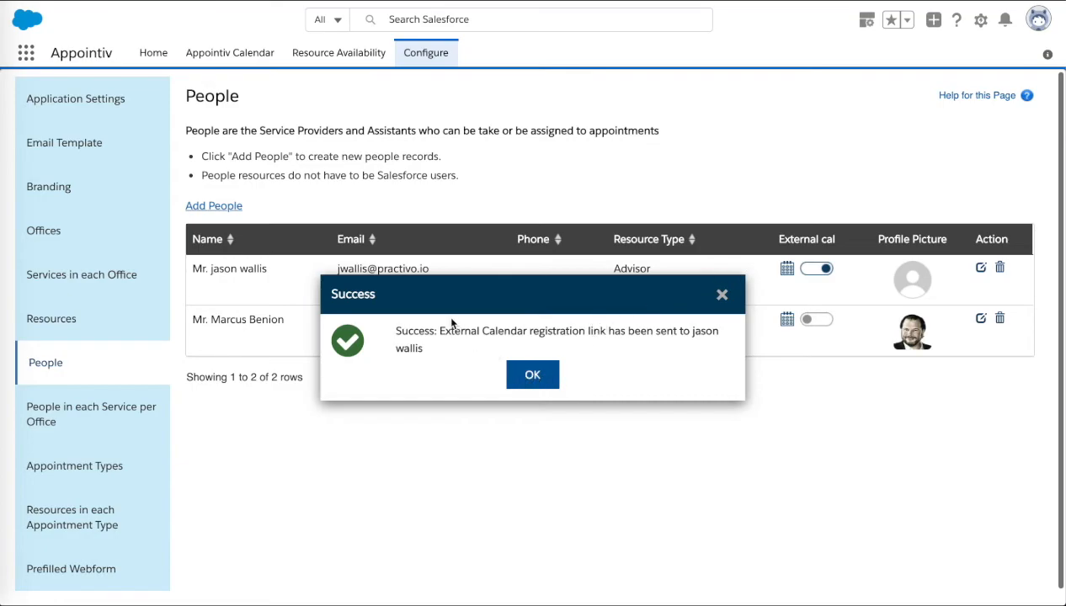
pyautogui.click(543, 373)
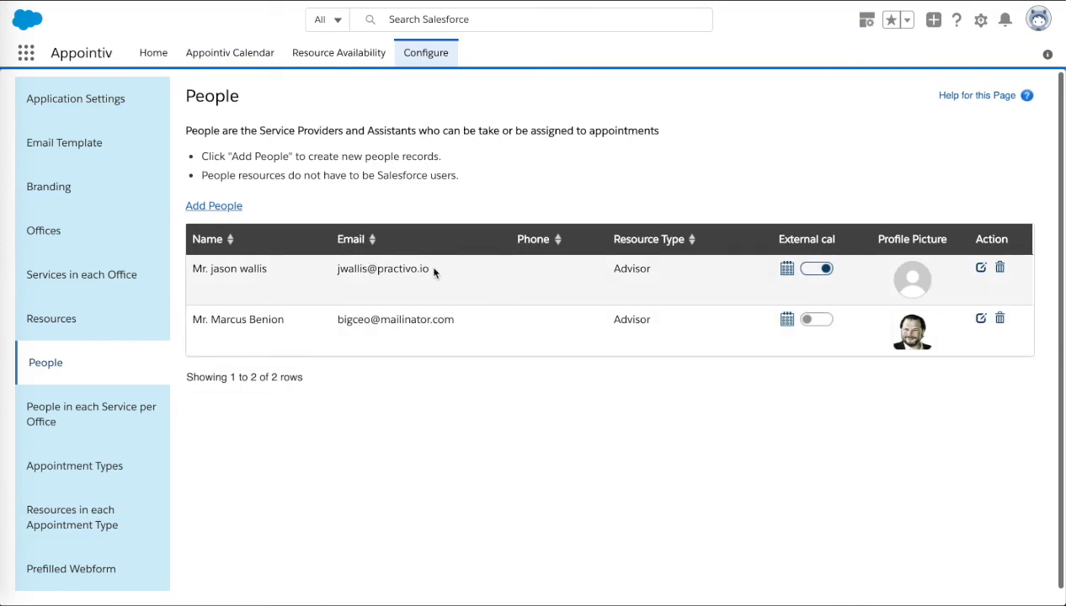
pyautogui.scroll(-1, 403, 310)
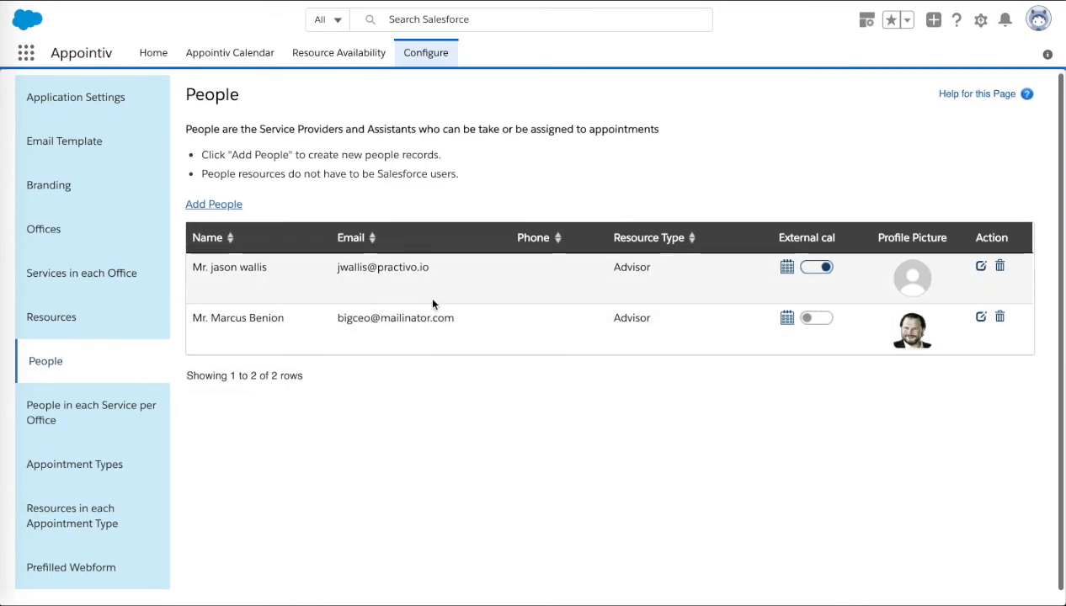